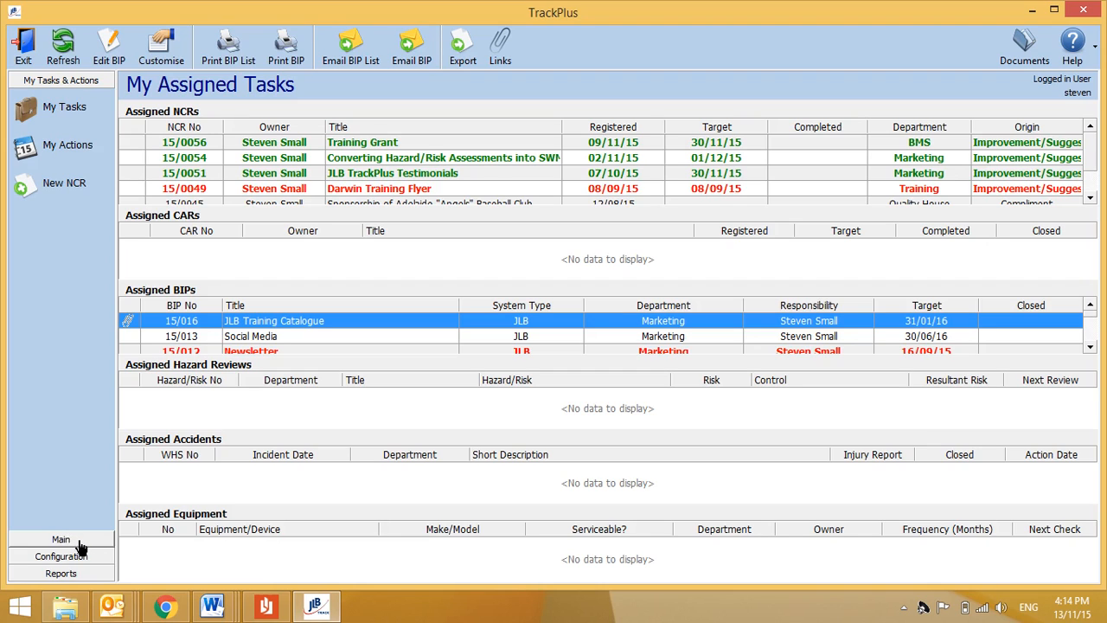
Step: Go to the Main modules and open the Nonconformance Reports register
click(62, 540)
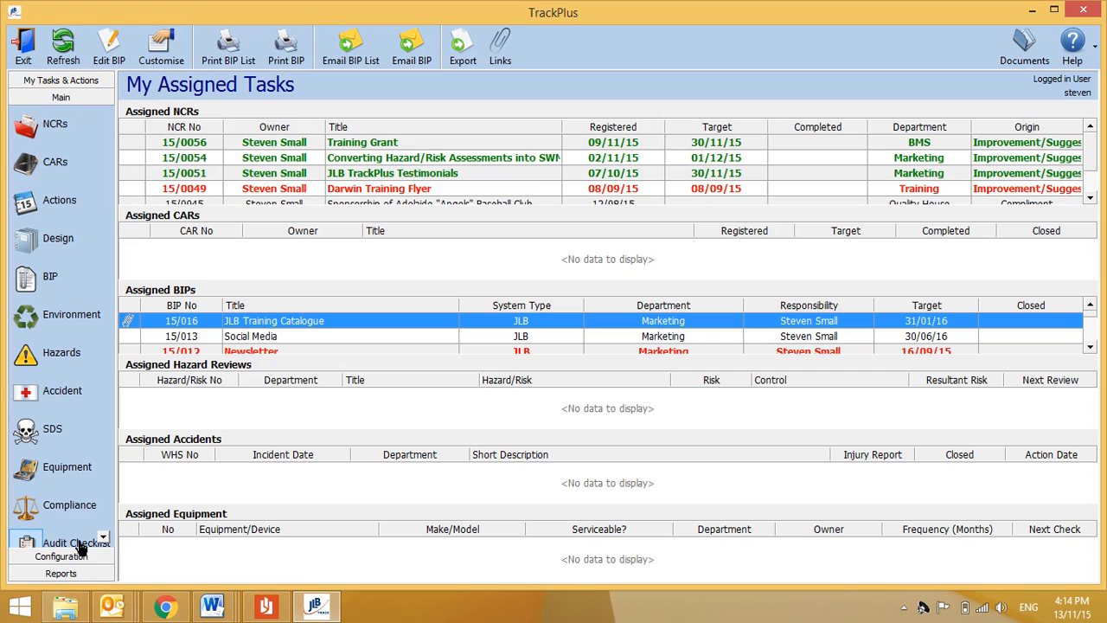
click(55, 125)
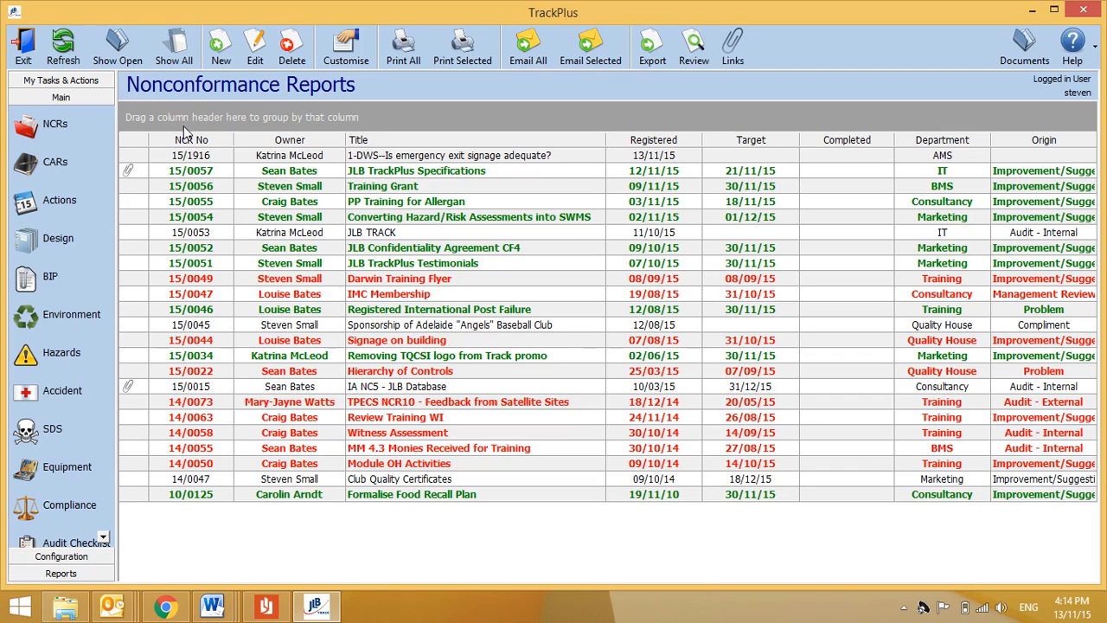
Step: Show all reports including completed ones, then toggle the panel to My Tasks & Actions and back to Main
click(179, 55)
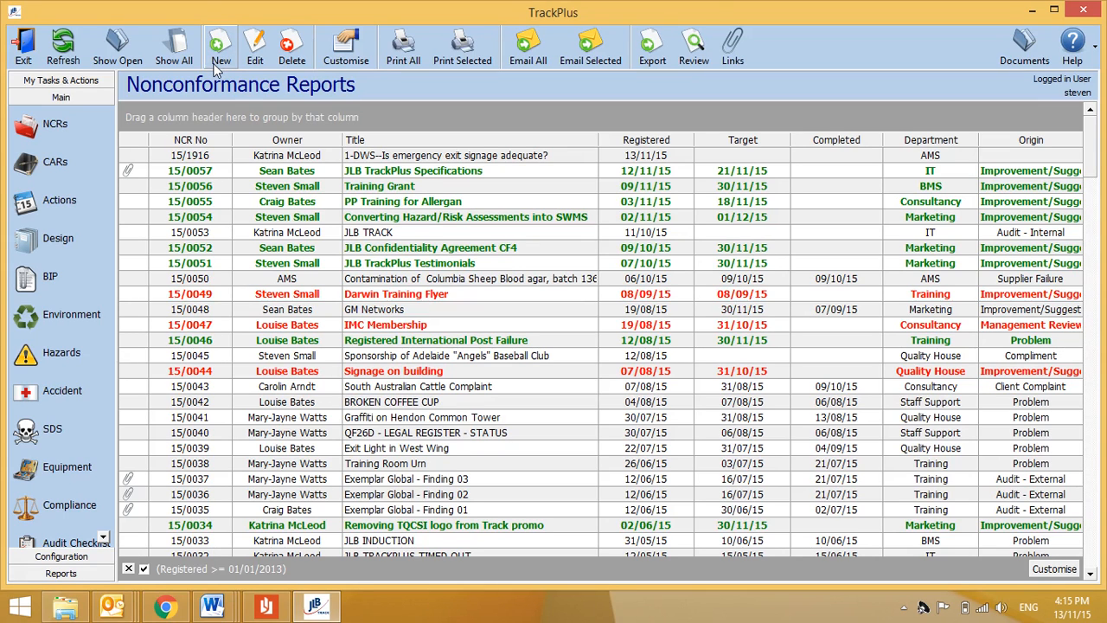
click(74, 82)
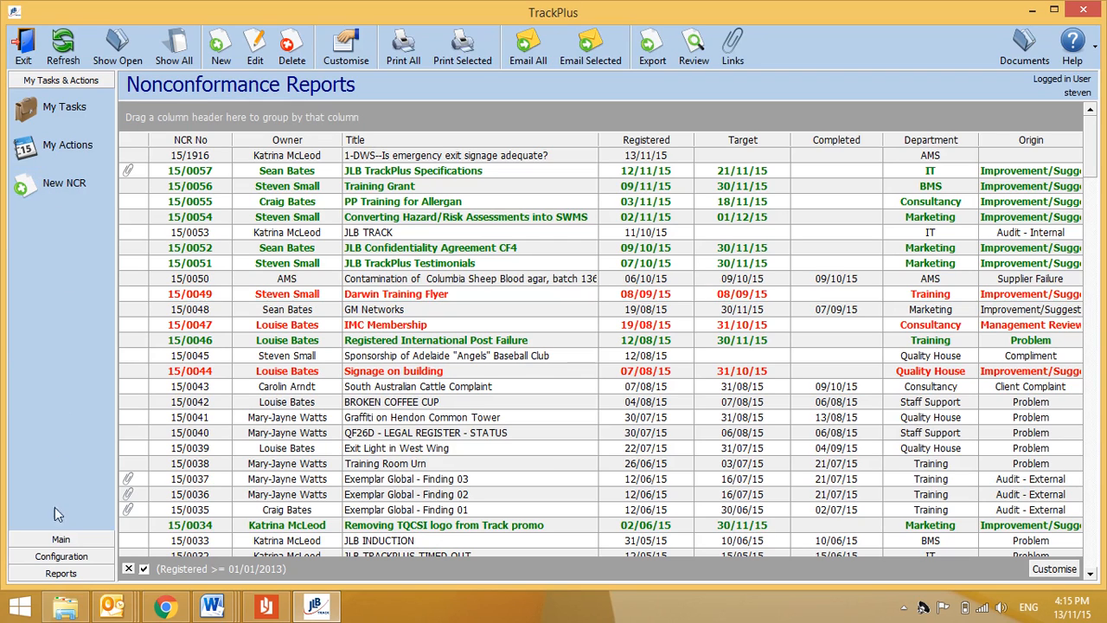
click(61, 539)
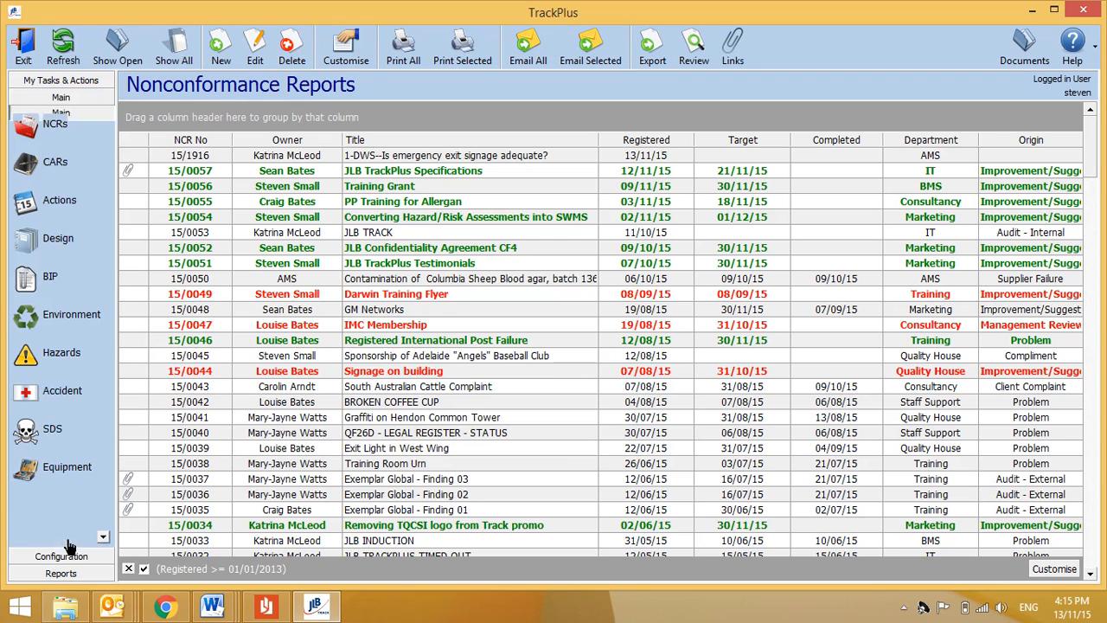
Step: Create a new NCR titled 'Phone call missed', problem 'Missed phone call when away from desk', action 'Informed MD'
click(221, 52)
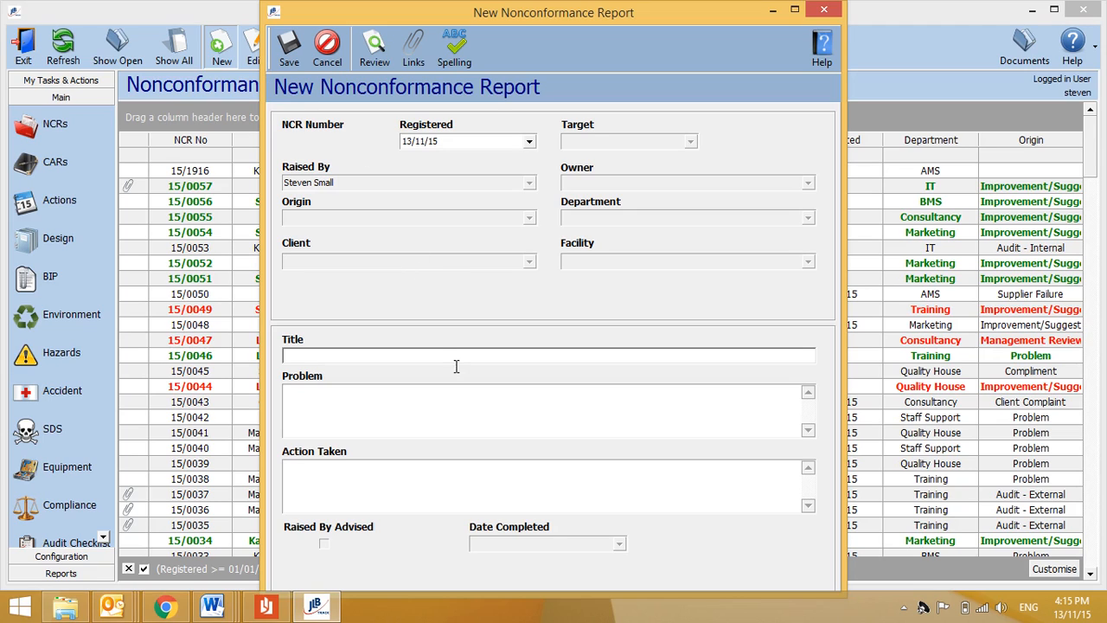
text(Phone call missed)
key(Tab)
text(Missed phone)
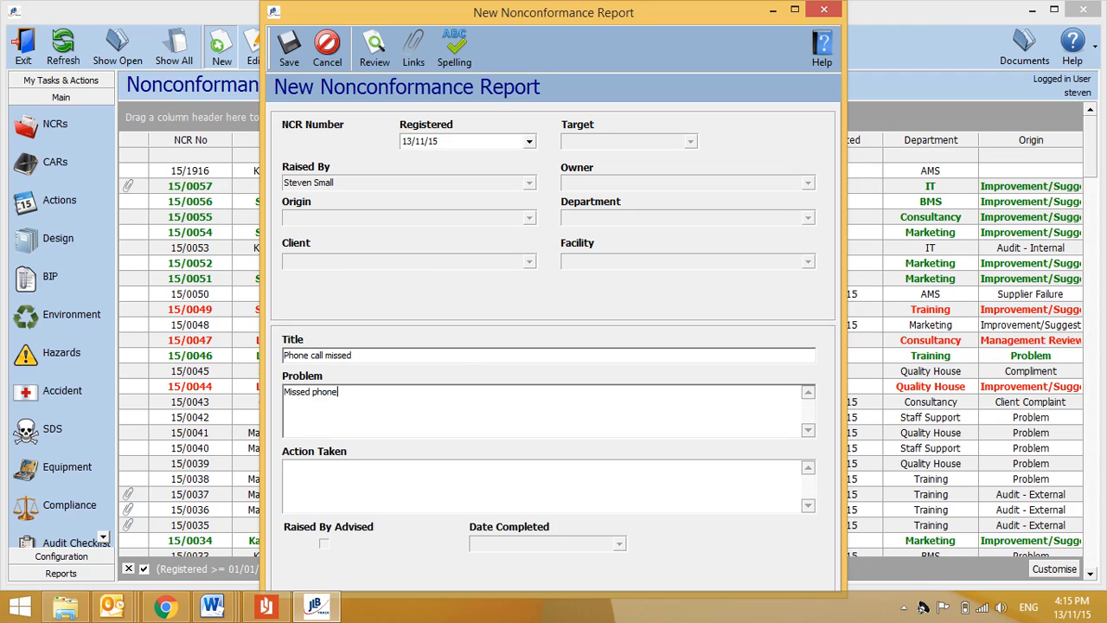
text( call when away from desk)
key(Tab)
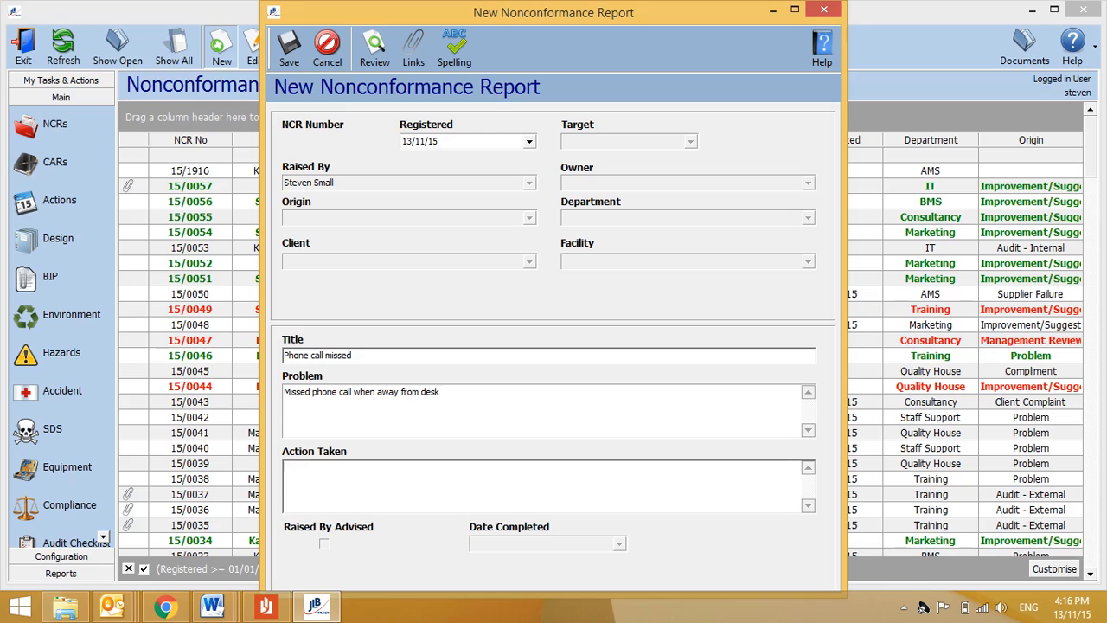
text(Informed MD)
Step: Save the new report on closing, replacing the default update reason with 'Initial Entry'
click(823, 10)
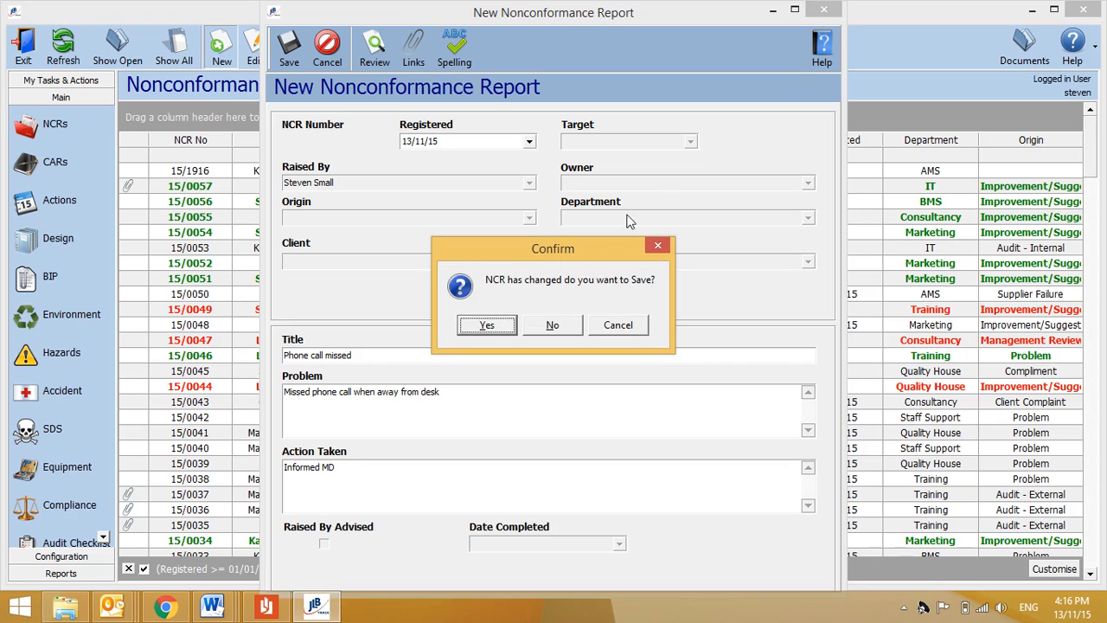
click(487, 326)
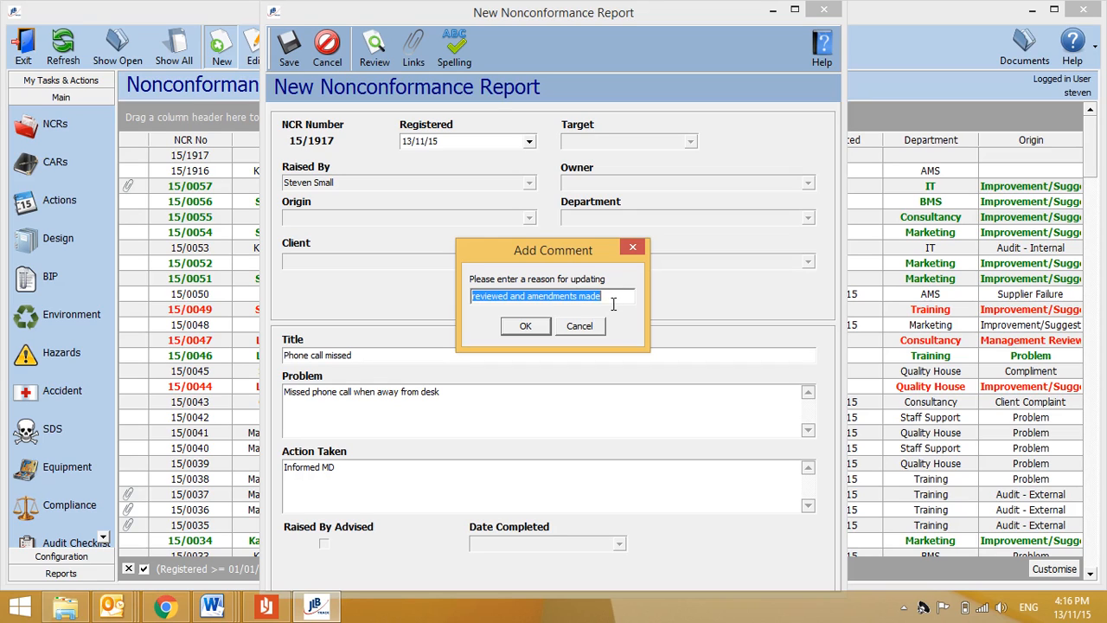
key(BackSpace)
text(Init)
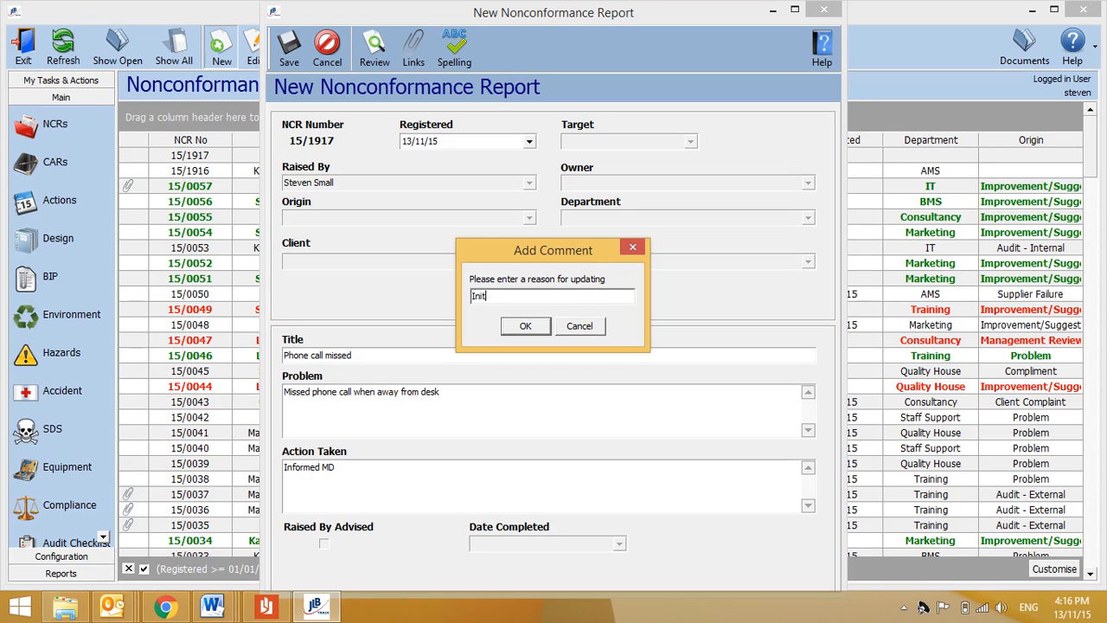
text(ial Entry)
click(545, 329)
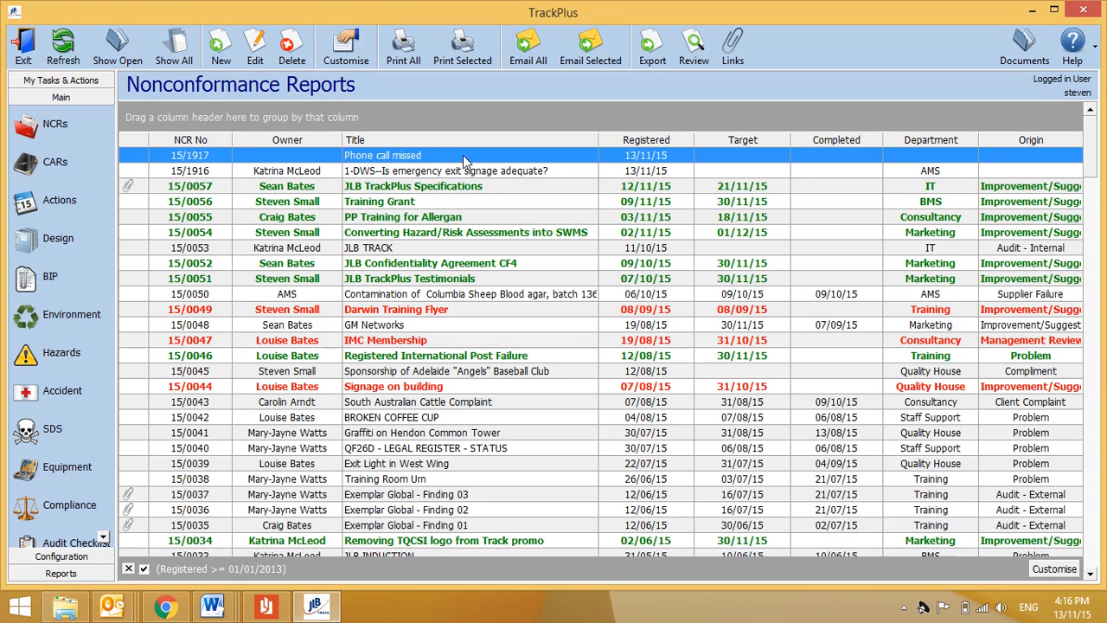
Step: Reopen NCR 15/1917 and set its target date to today, 13/11/15
double_click(463, 157)
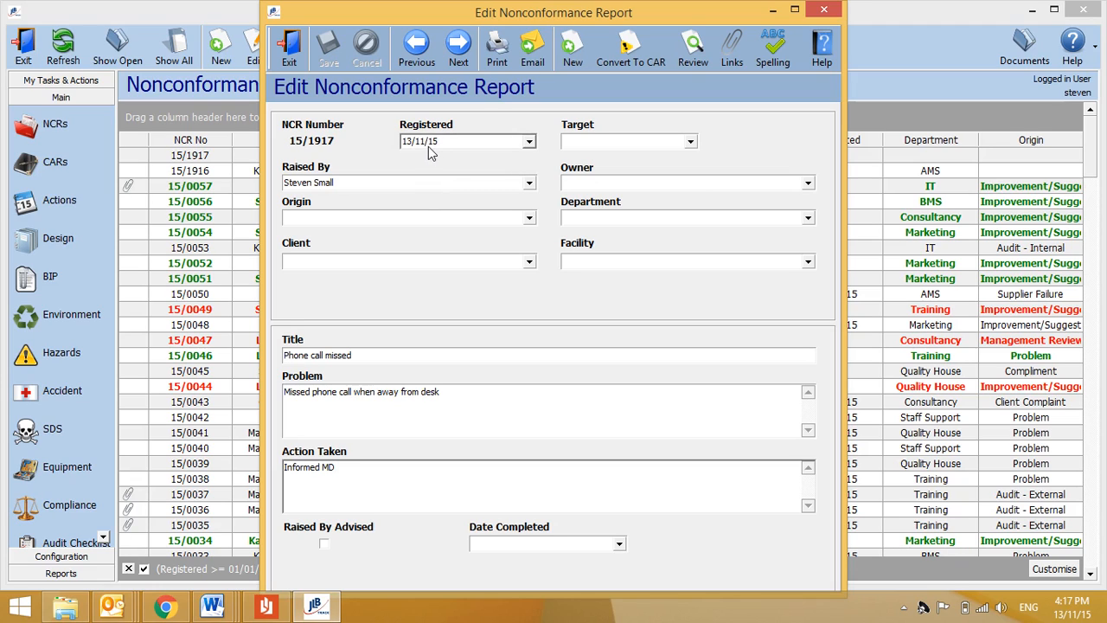
click(690, 143)
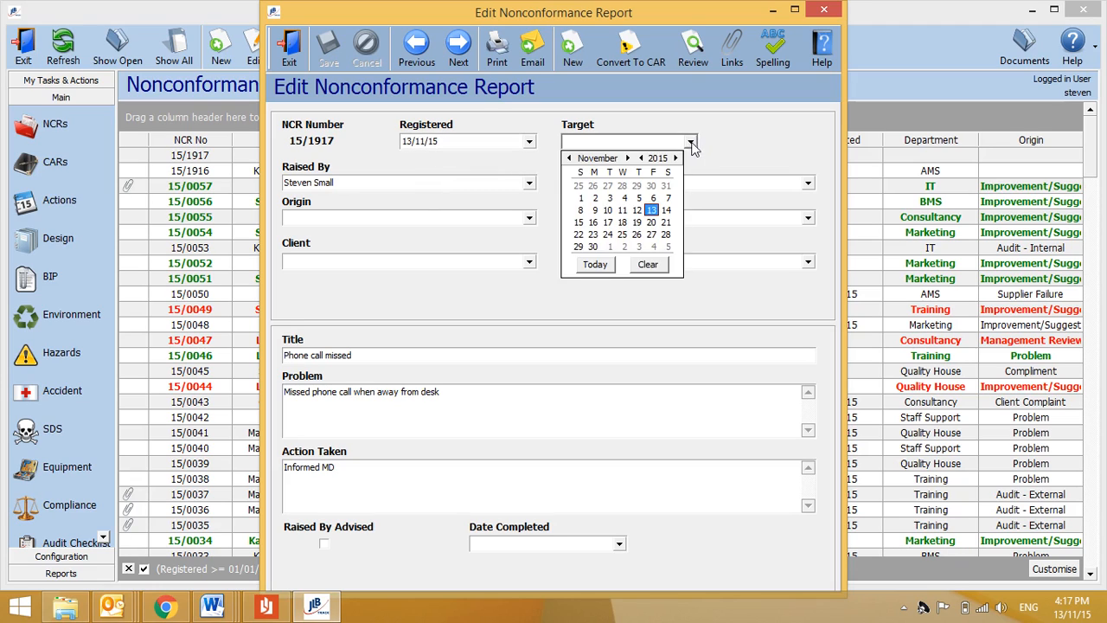
click(595, 264)
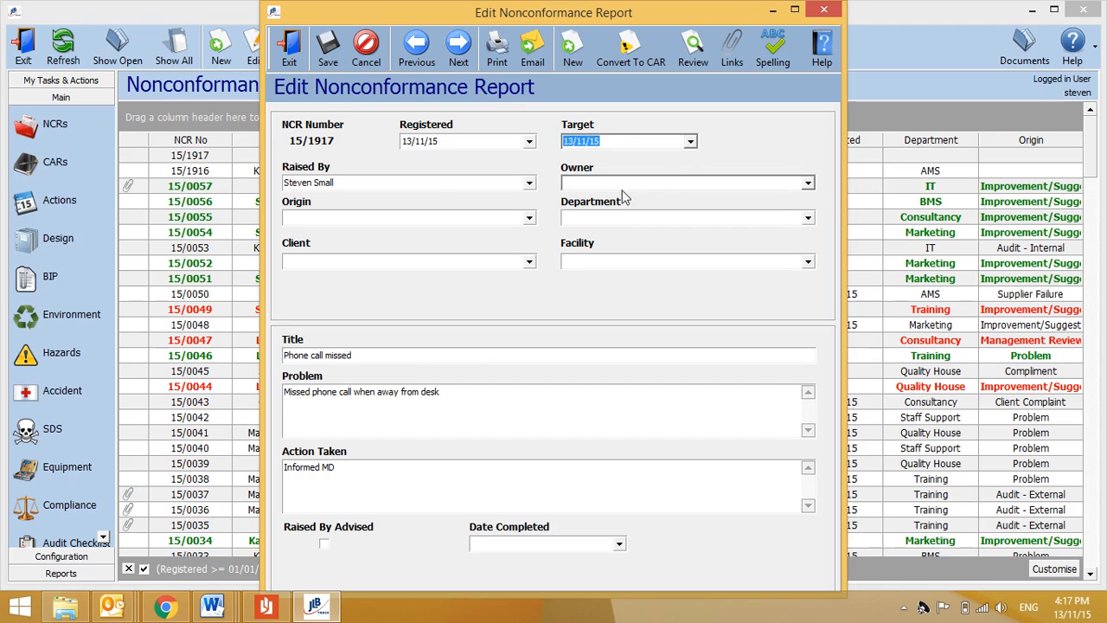
Step: Make the person who raised the report its owner
click(808, 184)
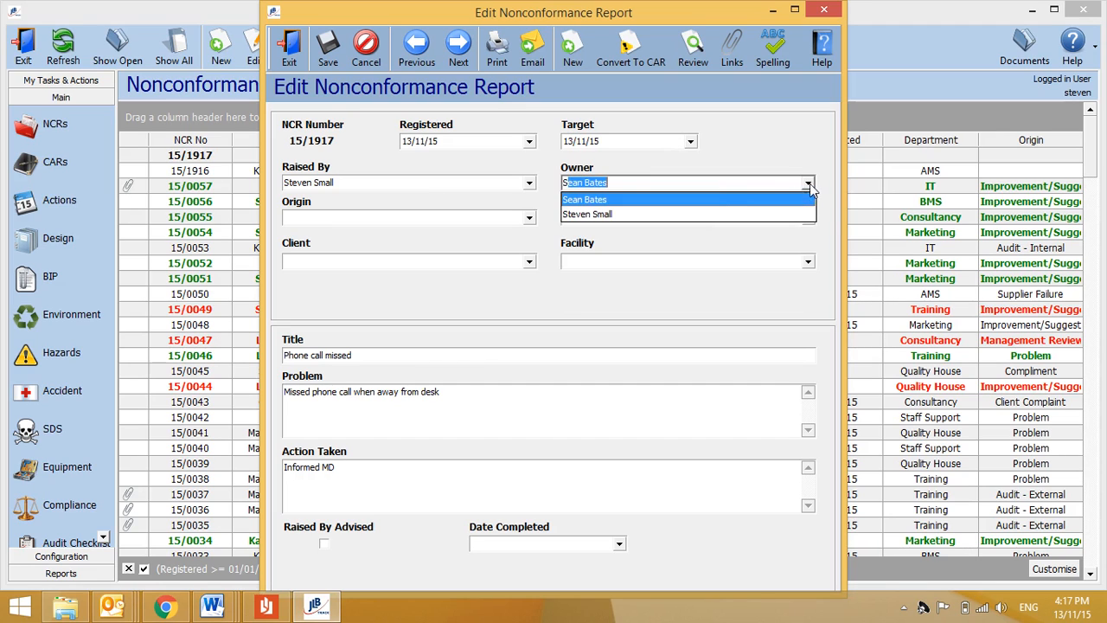
click(715, 213)
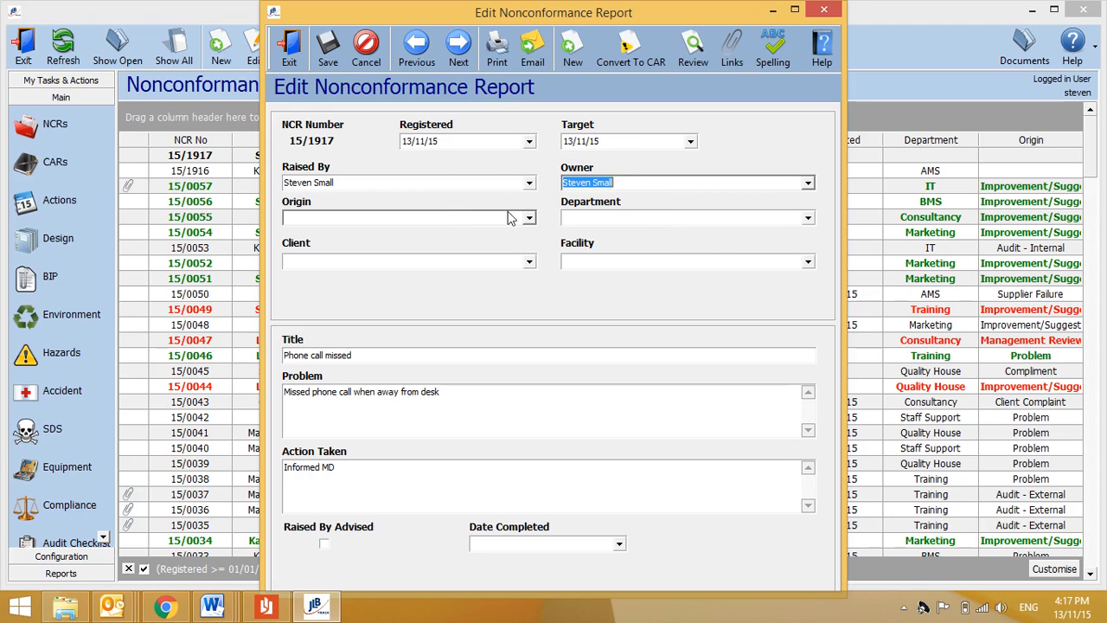
click(535, 223)
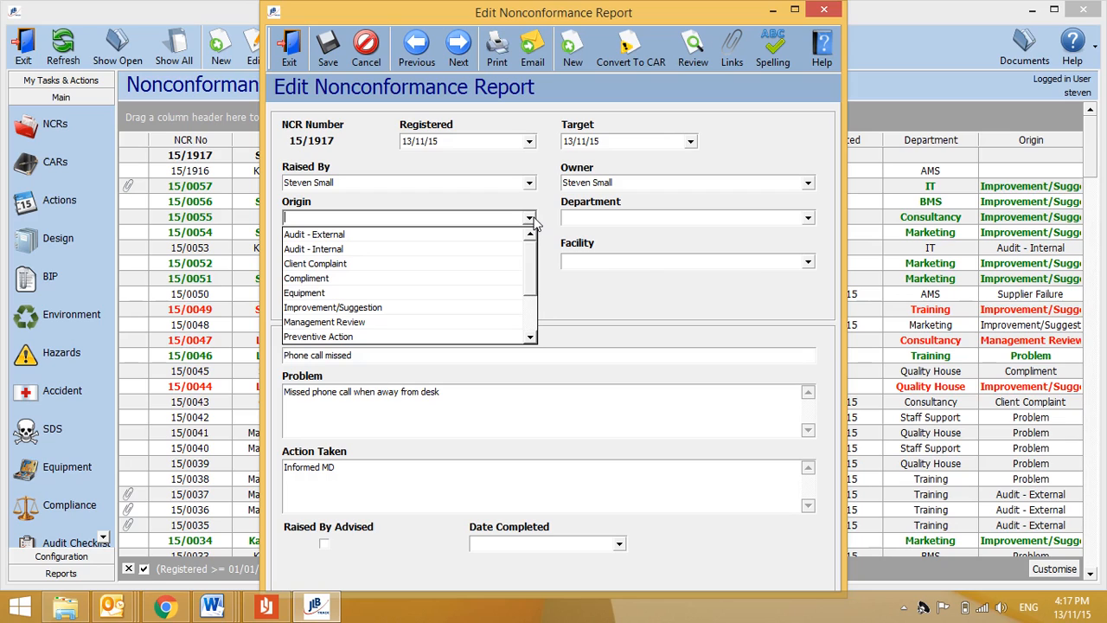
Step: Set the origin to Improvement/Suggestion and view the report's linked documents, currently empty
click(464, 307)
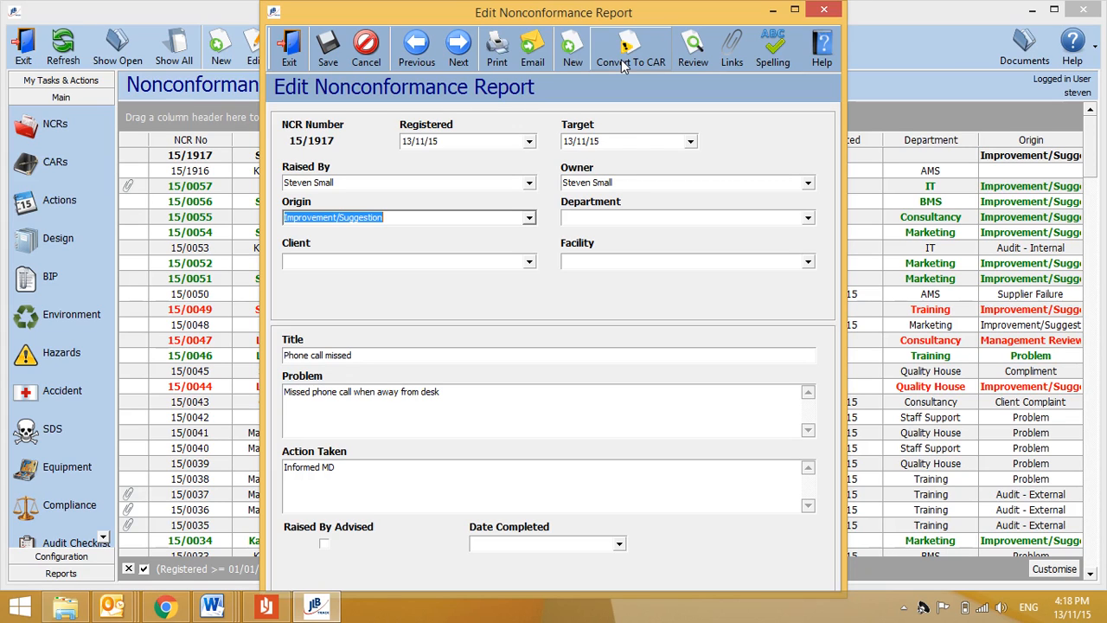
click(732, 62)
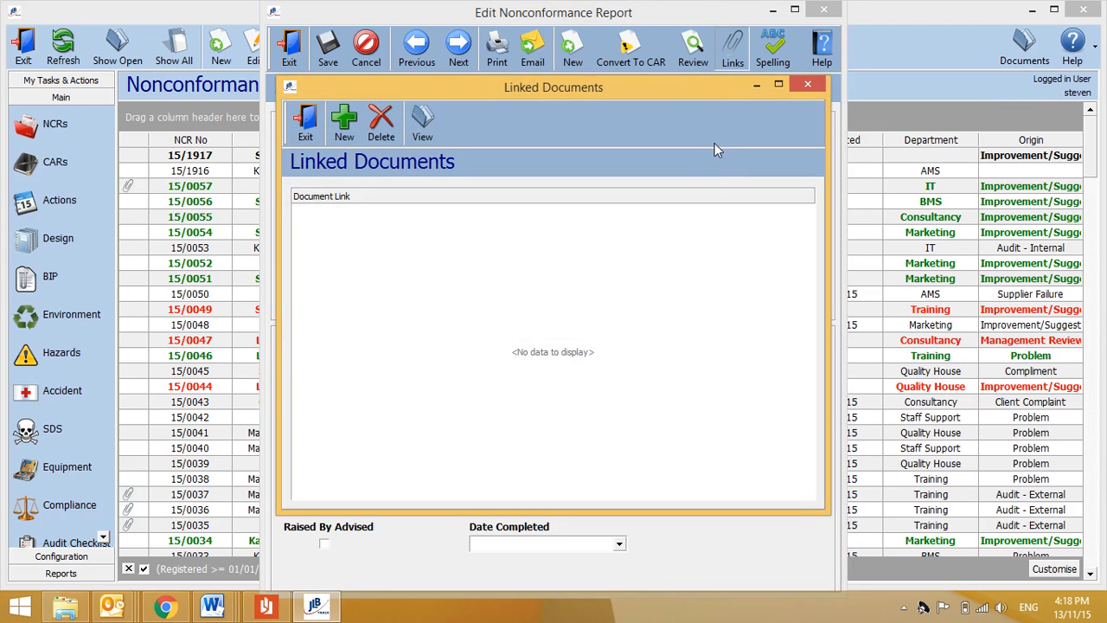
Step: Close Linked Documents and view the NCR review history, showing four entries
click(809, 86)
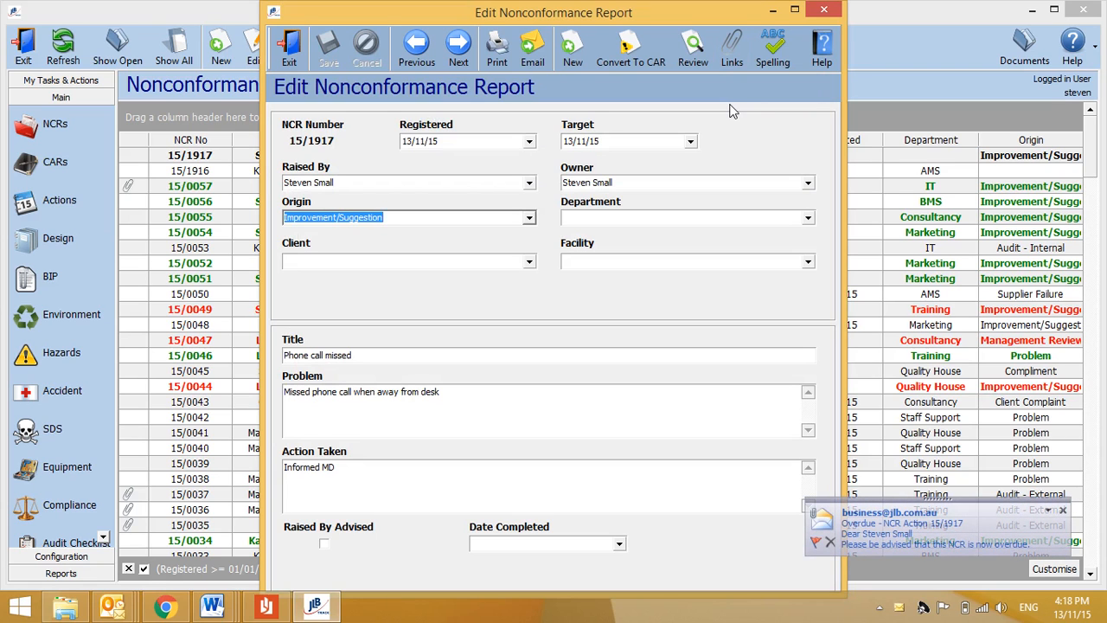
click(692, 48)
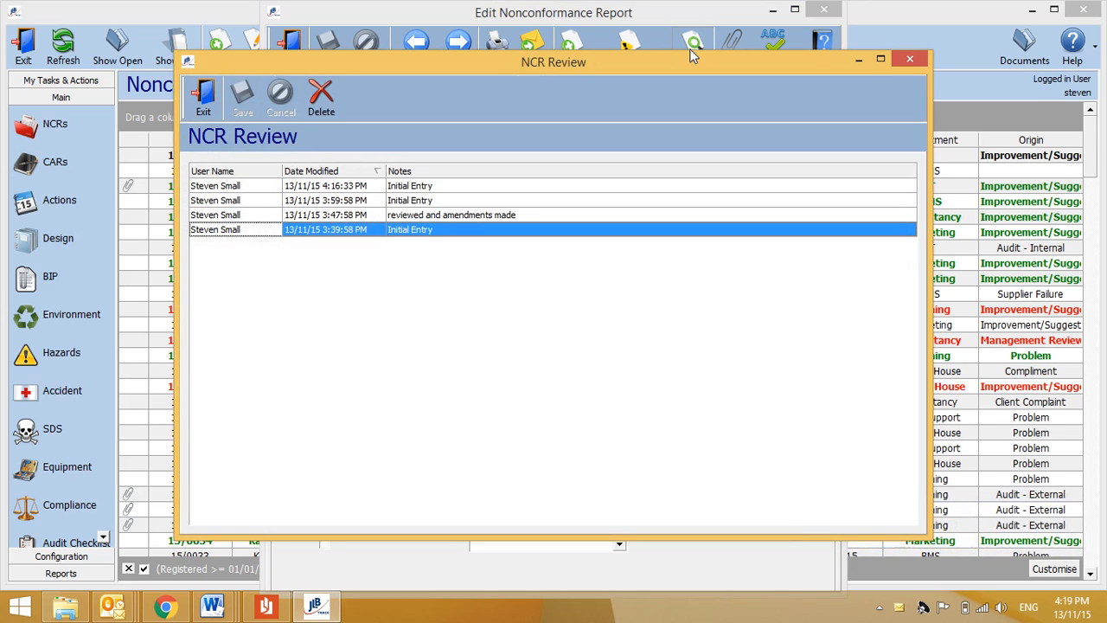
Step: Close the NCR Review window to return to the Edit Nonconformance Report form
click(910, 60)
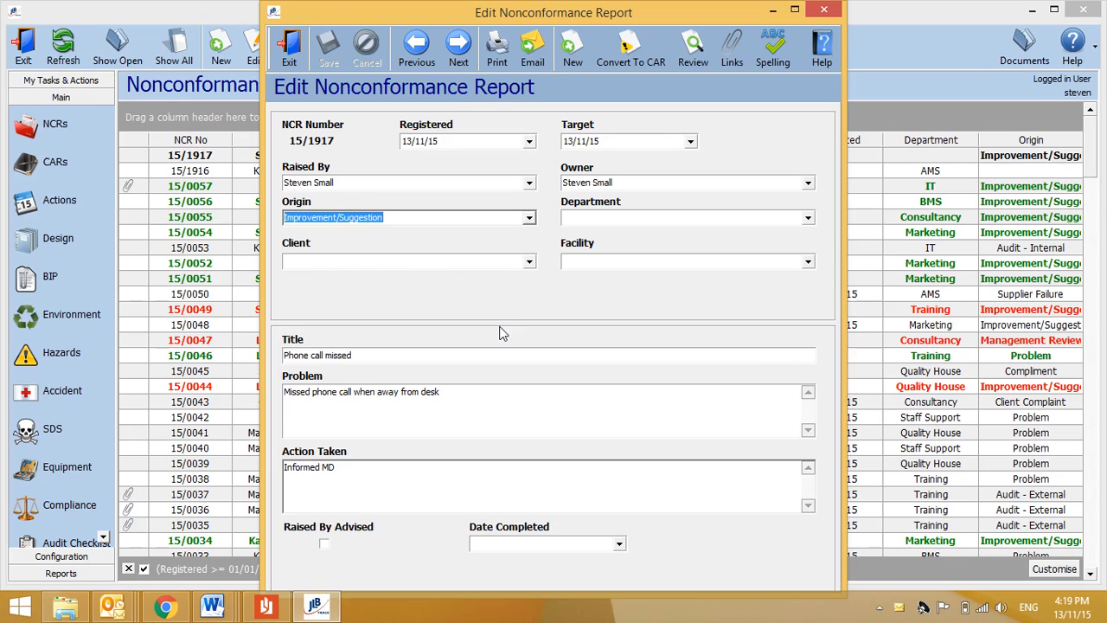
Step: Set Date Completed to today, 13/11/15, and tick Raised By Advised
click(594, 544)
click(619, 545)
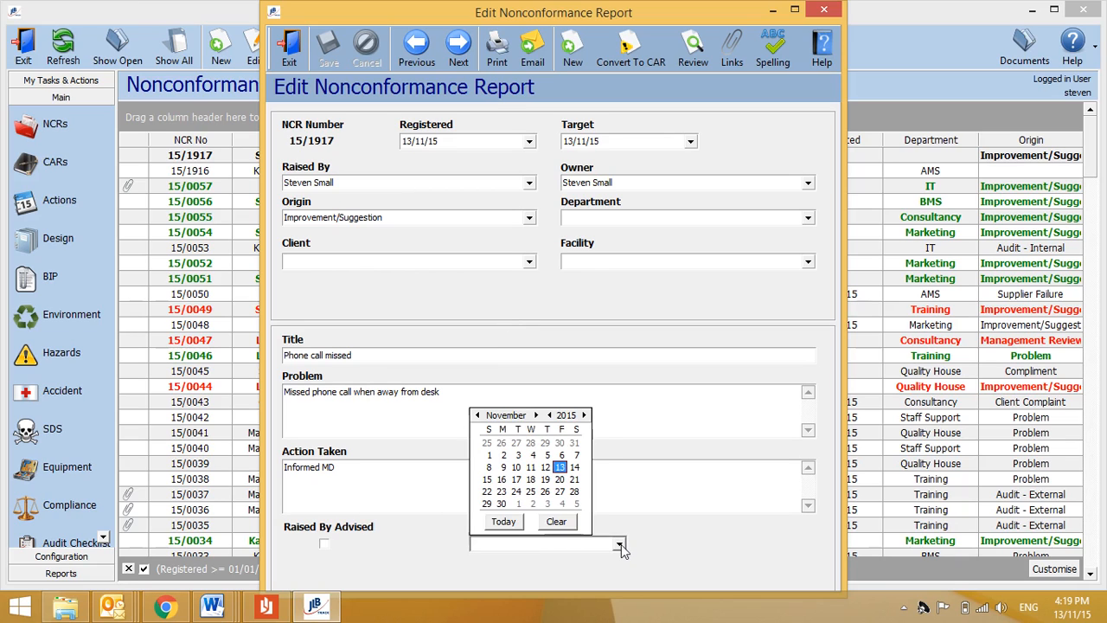
click(511, 522)
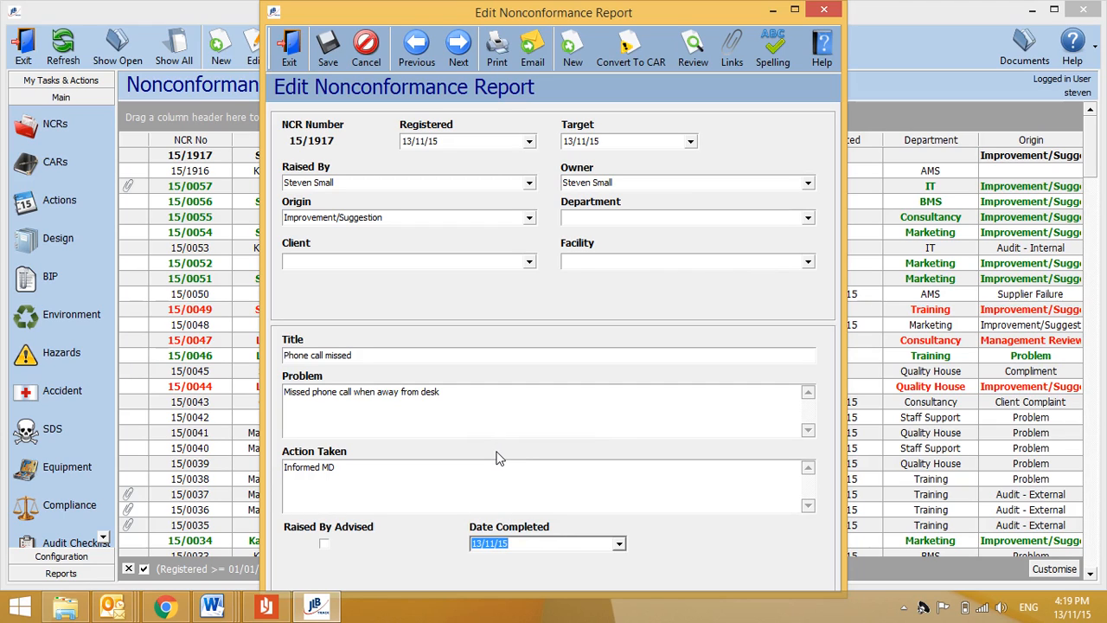
click(325, 544)
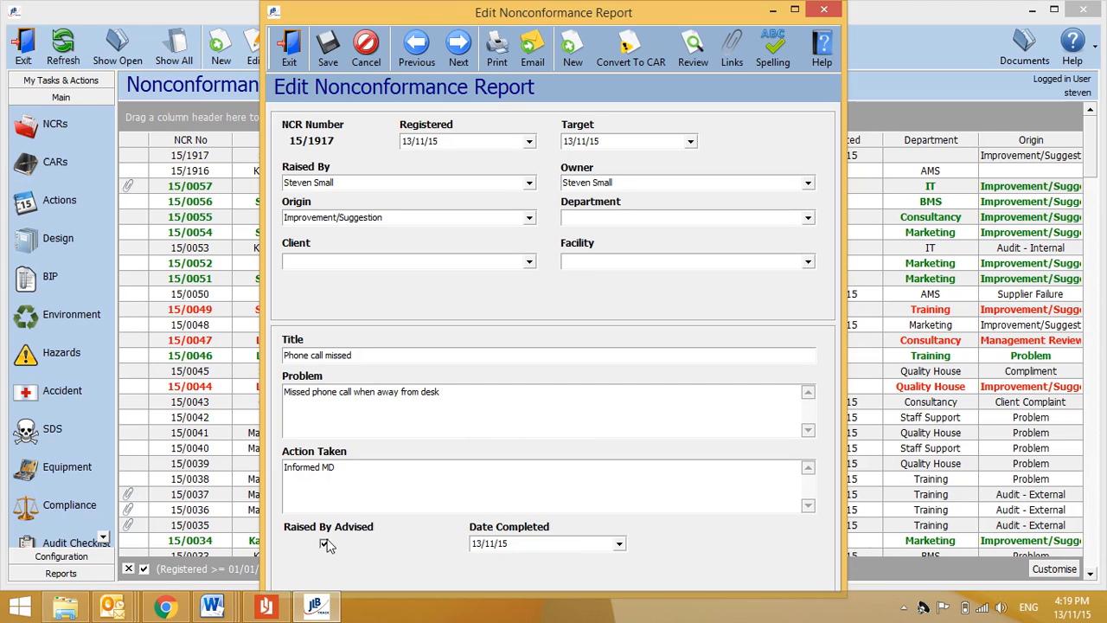
Step: Save NCR 15/1917 with update reason 'NCR Closed' and close the edit window
click(331, 58)
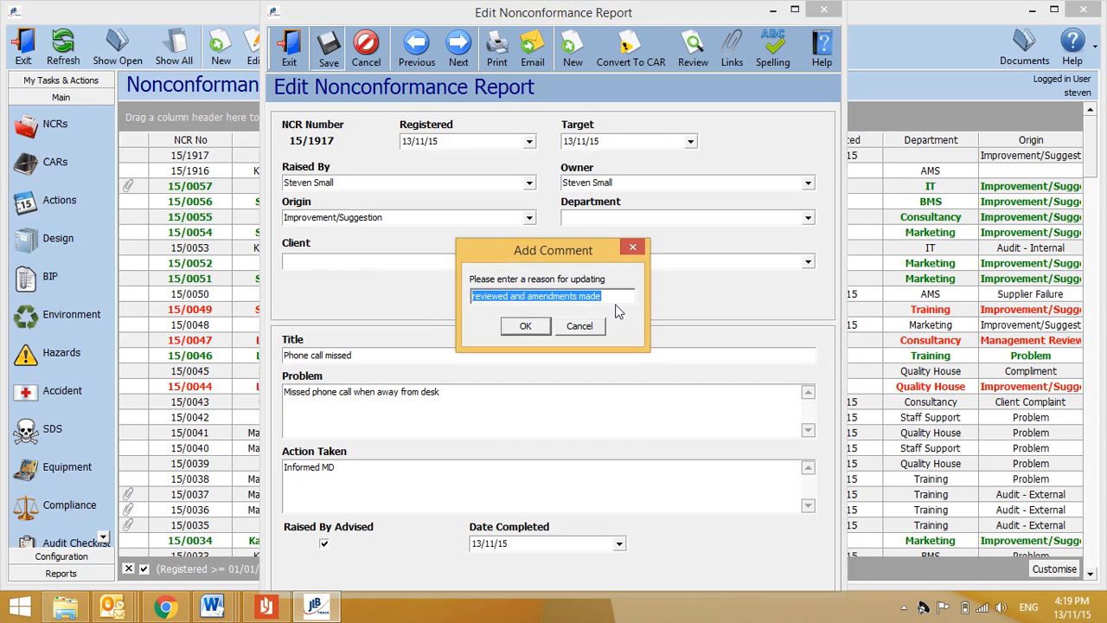
text(NCR Closed)
click(543, 327)
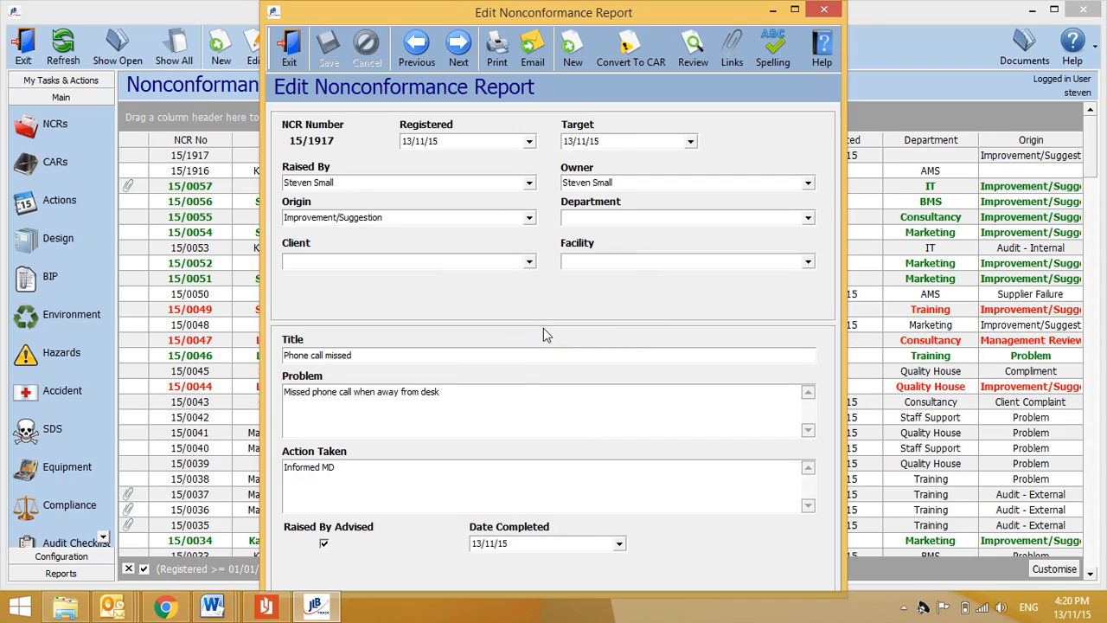
click(824, 10)
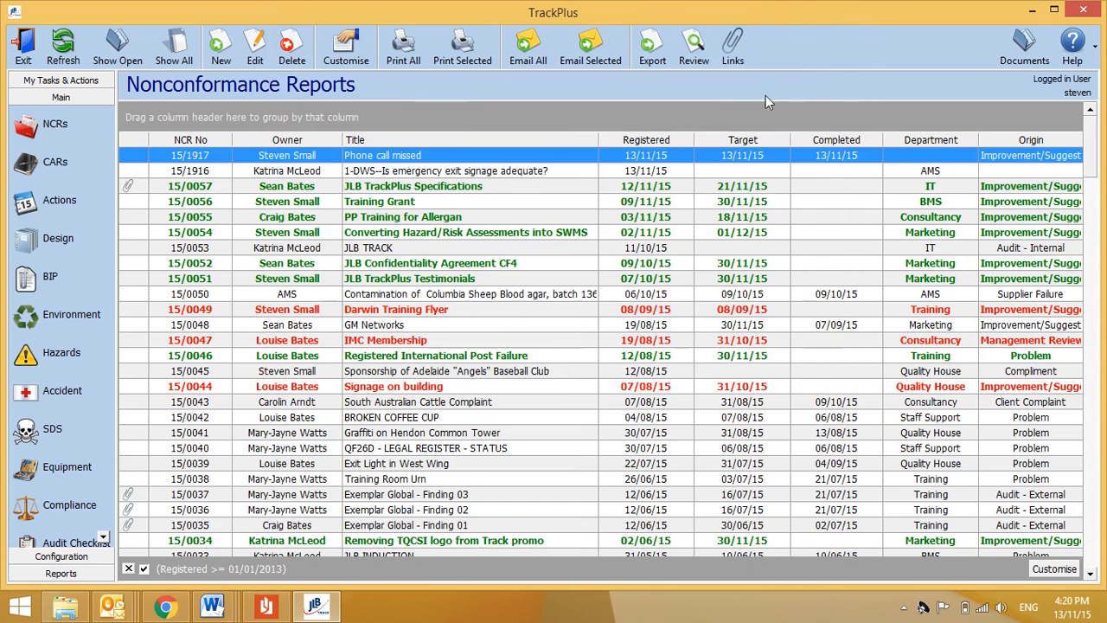